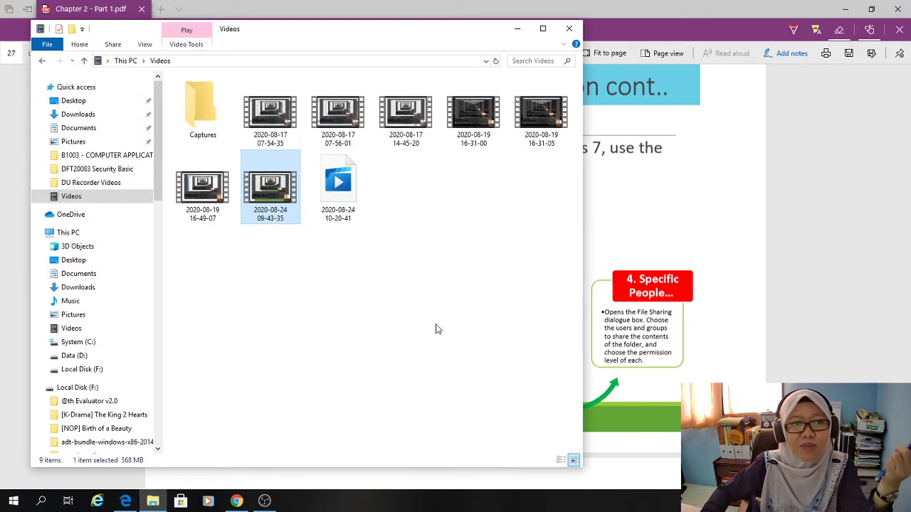
In Documents, choose Give access to > Remove access for the FP301 Object Oriented Programming folder.
{"action": "left_click", "coordinate": [80, 128]}
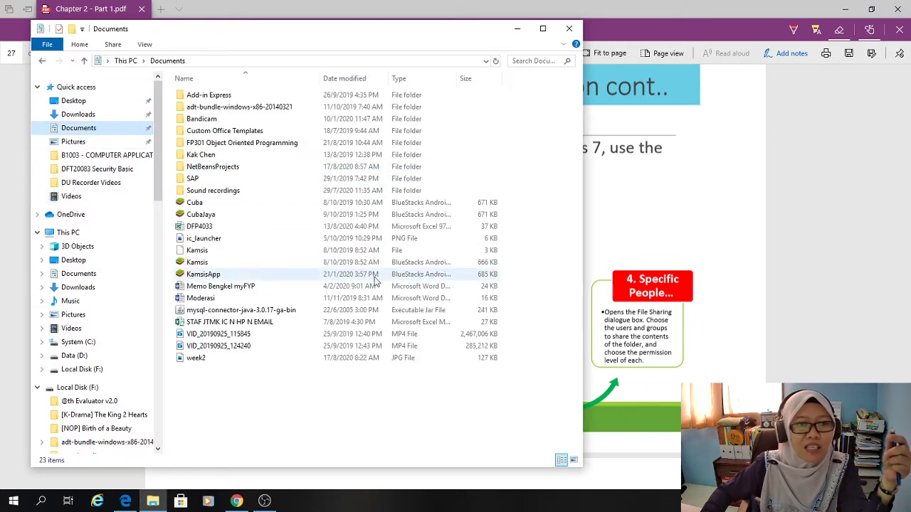
{"action": "left_click", "coordinate": [218, 156]}
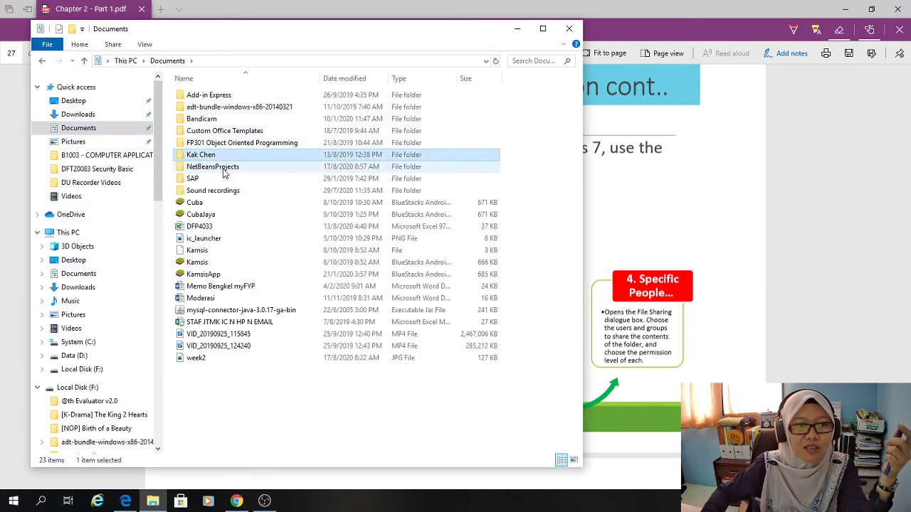
{"action": "left_click", "coordinate": [226, 144]}
{"action": "right_click", "coordinate": [226, 148]}
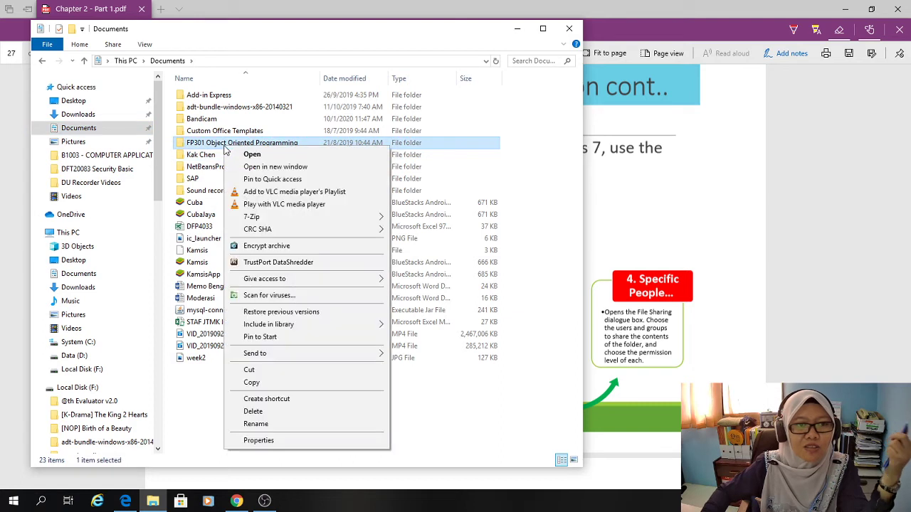
{"action": "mouse_move", "coordinate": [291, 282]}
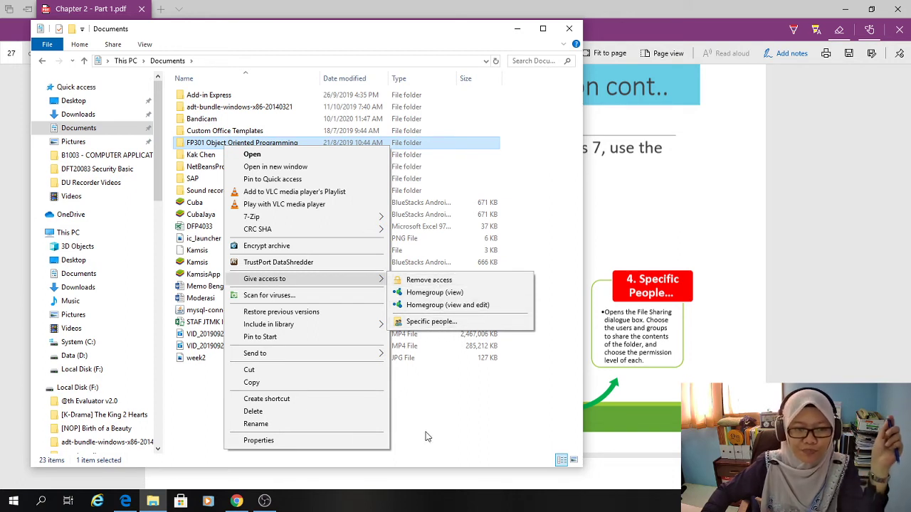
{"action": "left_click", "coordinate": [427, 280]}
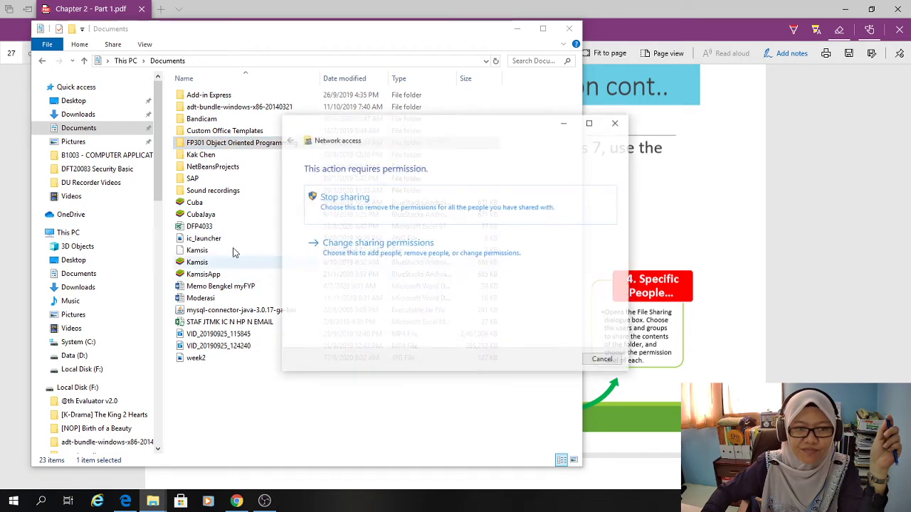
Share the folder with Everyone at Read permission, then pick Create a new user from the people list.
{"action": "left_click", "coordinate": [360, 249]}
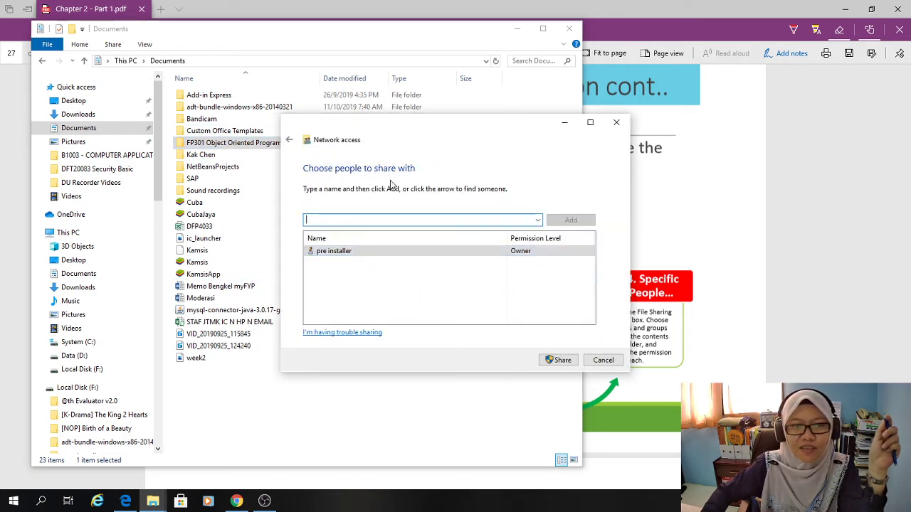
{"action": "left_click", "coordinate": [538, 221]}
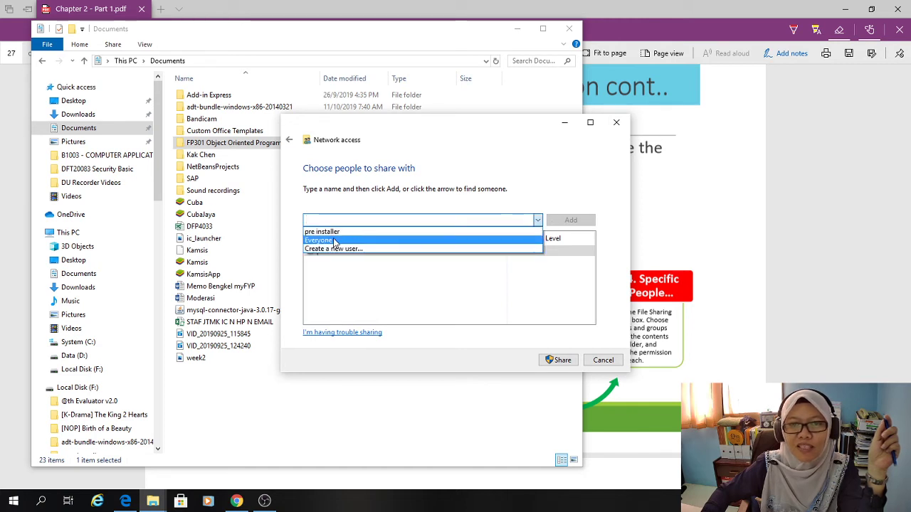
{"action": "left_click", "coordinate": [334, 241]}
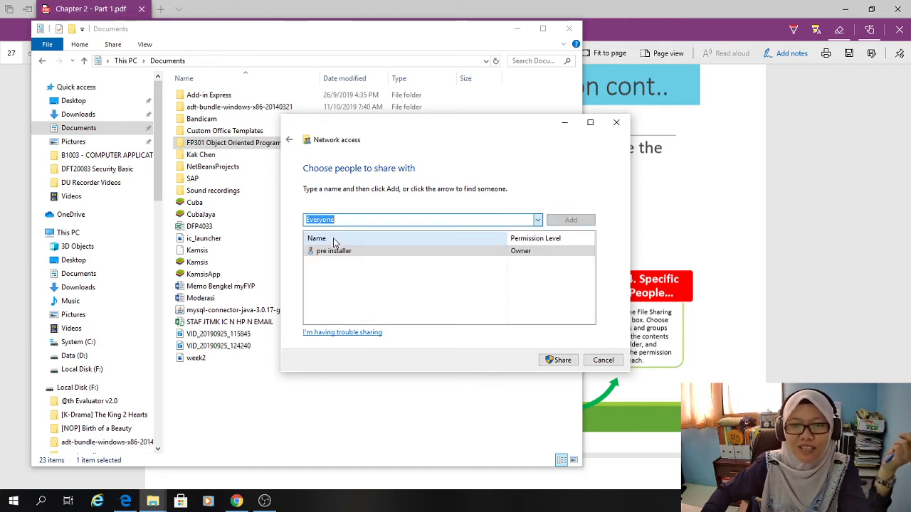
{"action": "left_click", "coordinate": [570, 221]}
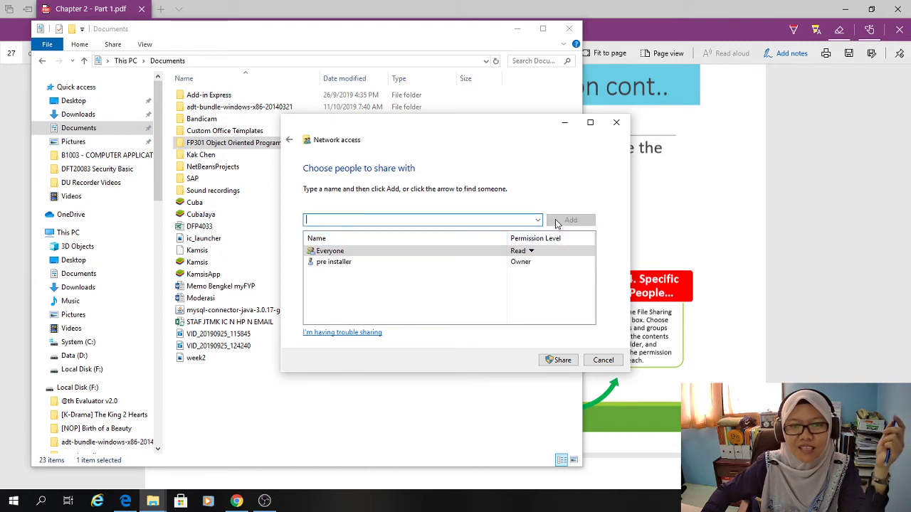
{"action": "left_click", "coordinate": [531, 251]}
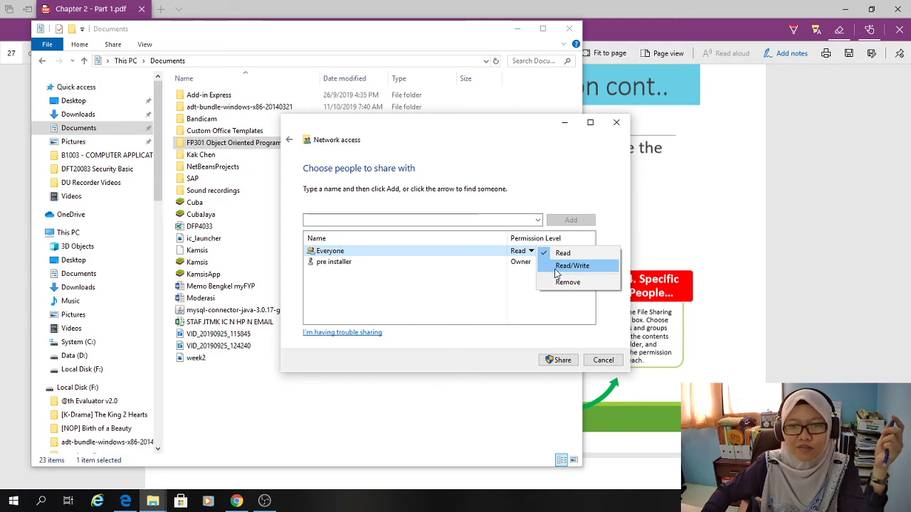
{"action": "left_click", "coordinate": [463, 285]}
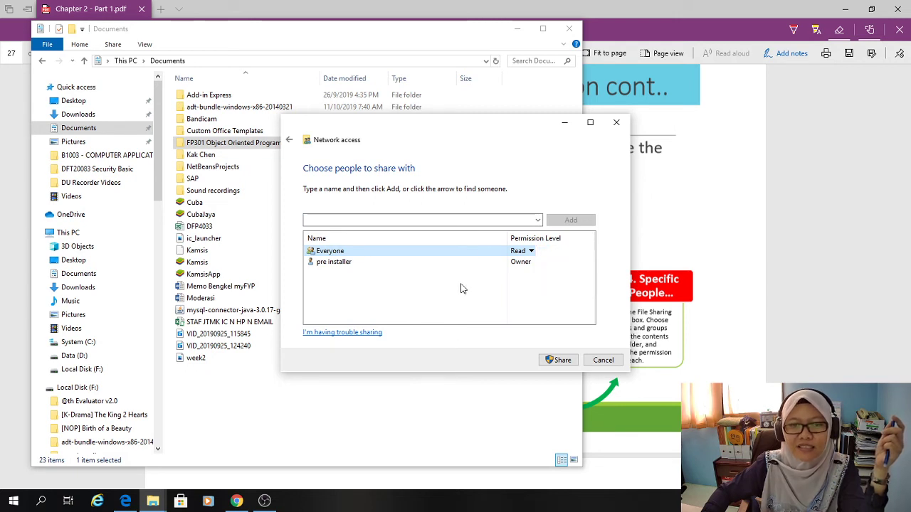
{"action": "left_click", "coordinate": [537, 220]}
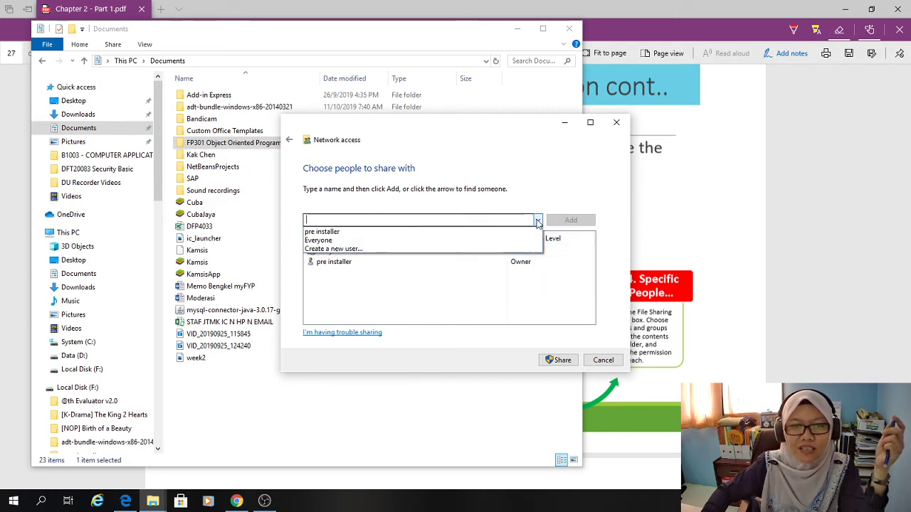
{"action": "left_click", "coordinate": [391, 250]}
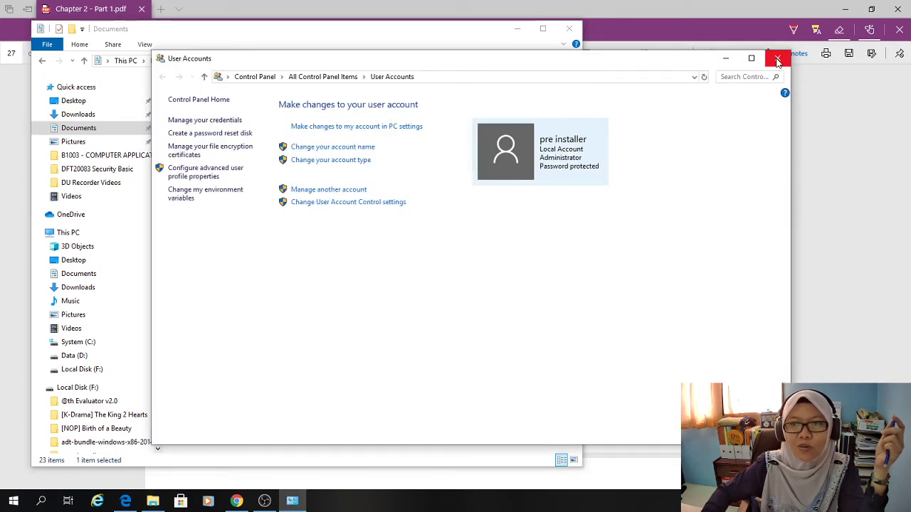
Close User Accounts, reopen sharing with specific people, and try adding an e-mail address, which fails.
{"action": "left_click", "coordinate": [777, 58]}
{"action": "right_click", "coordinate": [221, 145]}
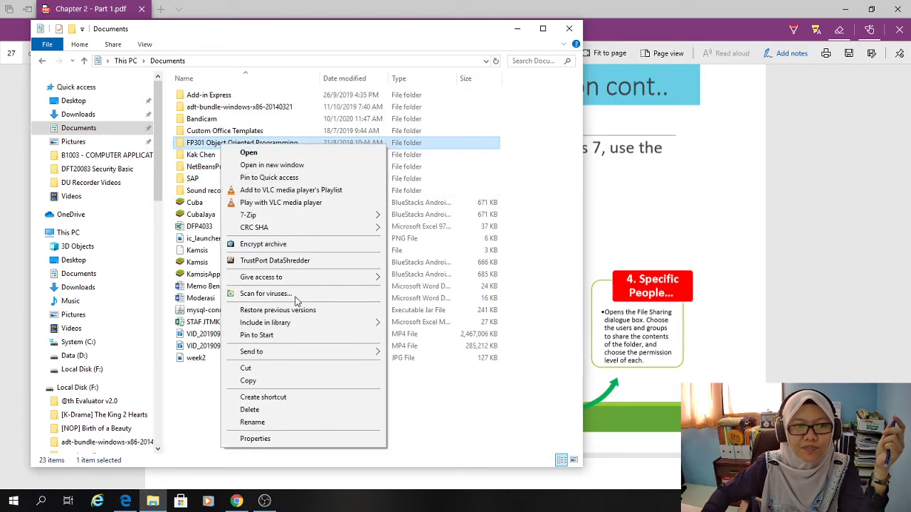
{"action": "mouse_move", "coordinate": [354, 279]}
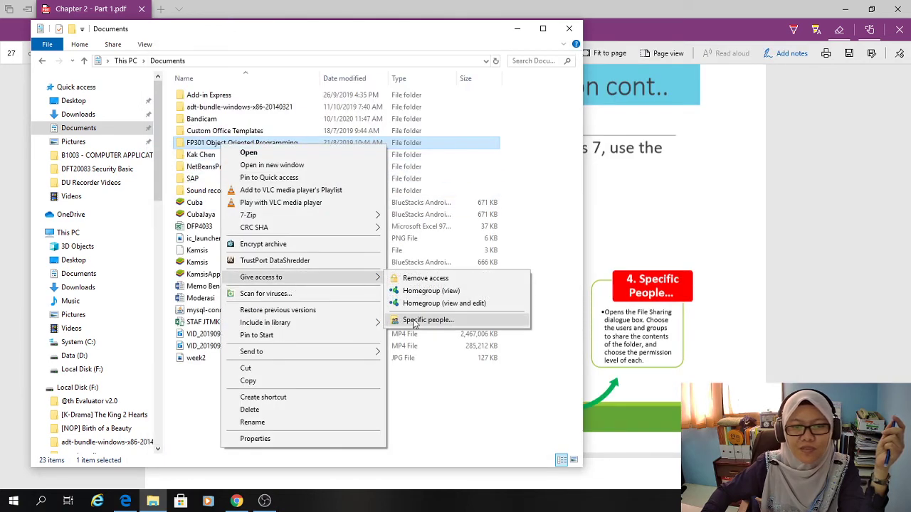
{"action": "left_click", "coordinate": [416, 321]}
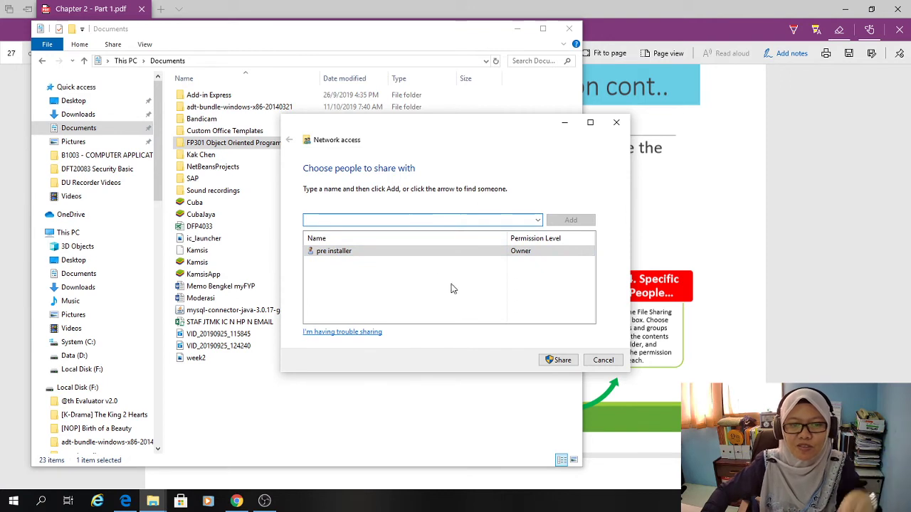
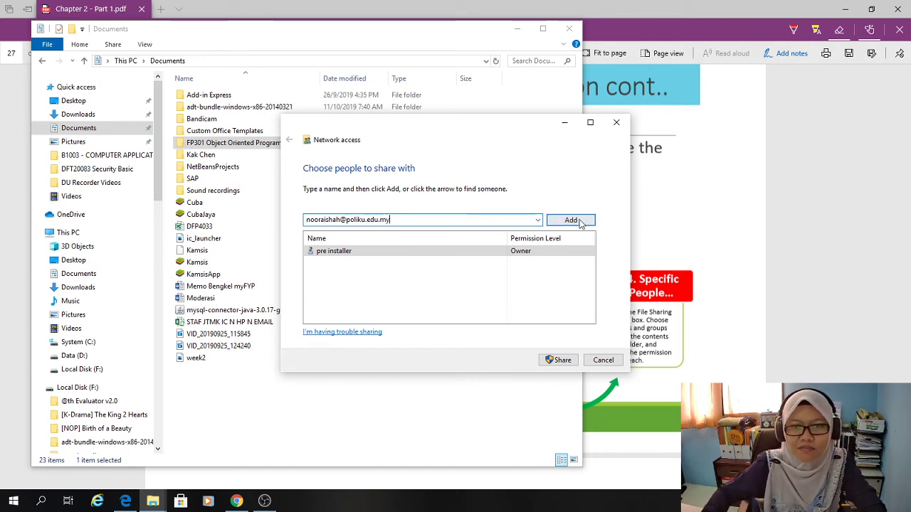
{"action": "left_click", "coordinate": [570, 221]}
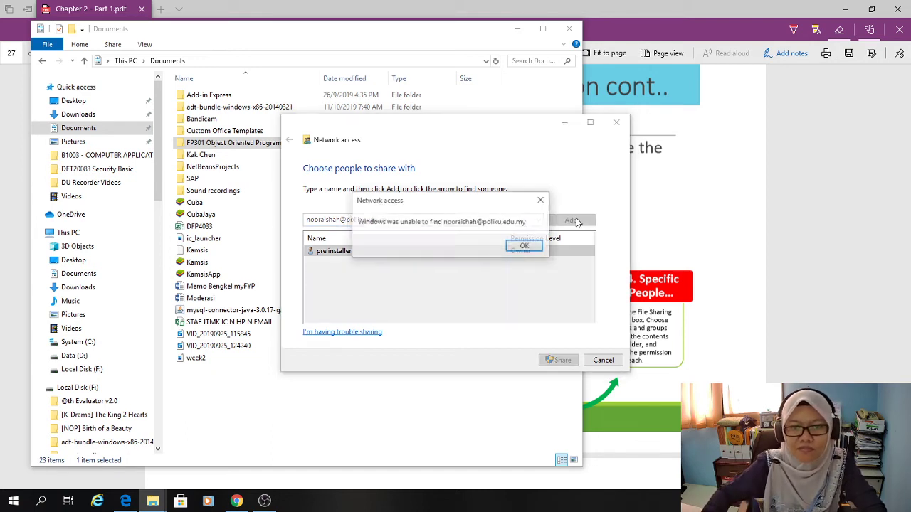
{"action": "left_click", "coordinate": [528, 246]}
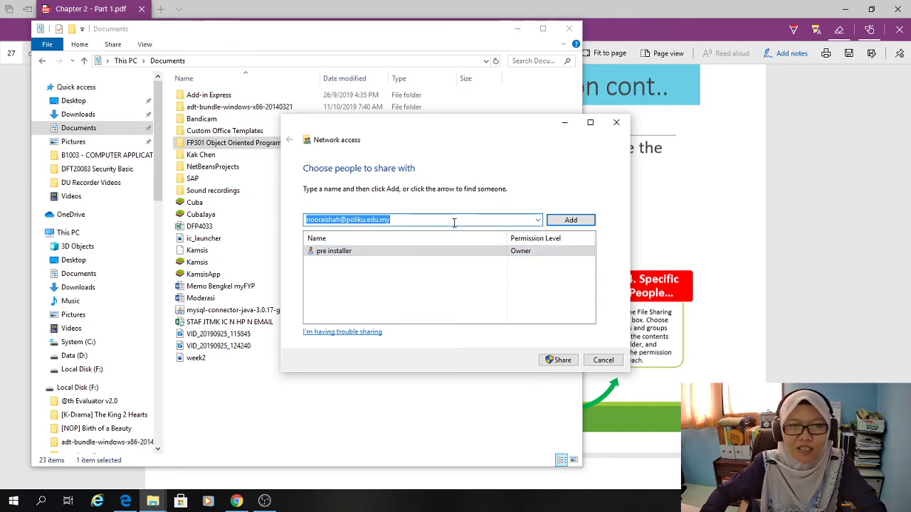
Replace the address with a person's name, dismiss the not-found error, and close the sharing window.
{"action": "left_click", "coordinate": [420, 219]}
{"action": "left_click_drag", "start_coordinate": [420, 219], "coordinate": [296, 220]}
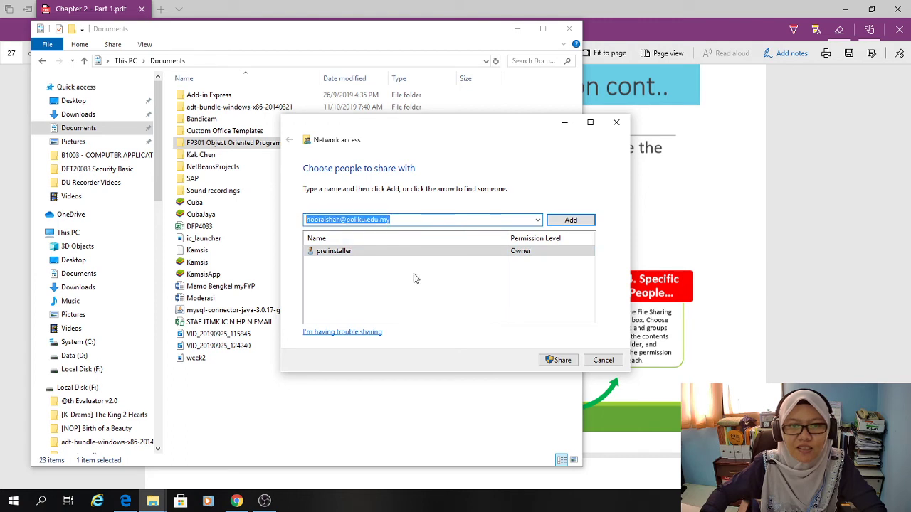
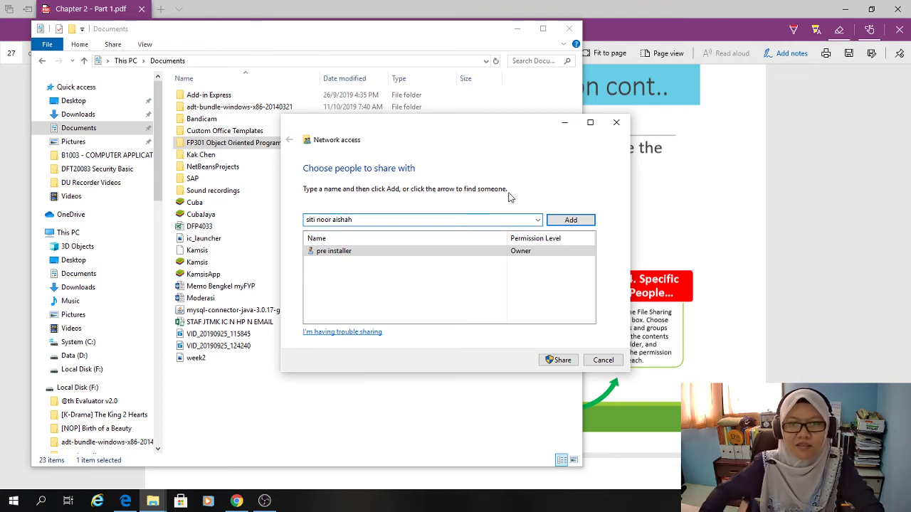
{"action": "left_click", "coordinate": [585, 223]}
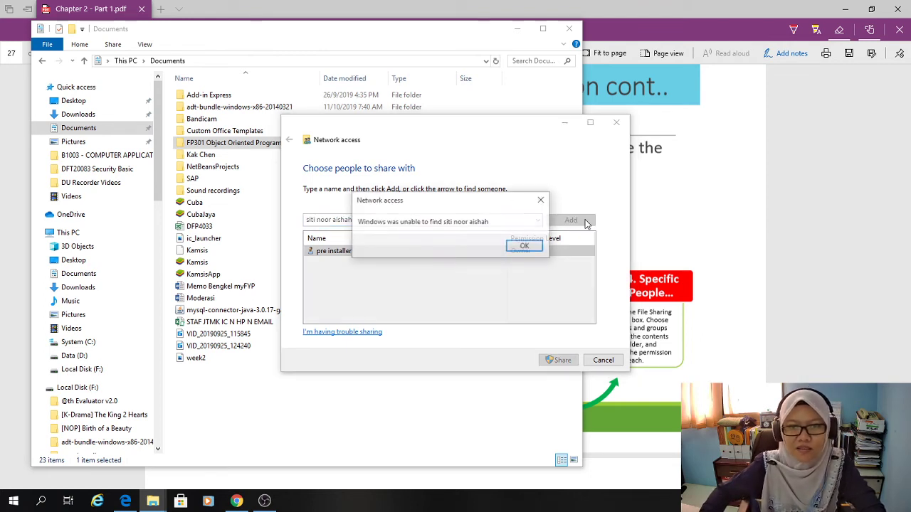
{"action": "left_click", "coordinate": [525, 246]}
{"action": "left_click", "coordinate": [537, 220]}
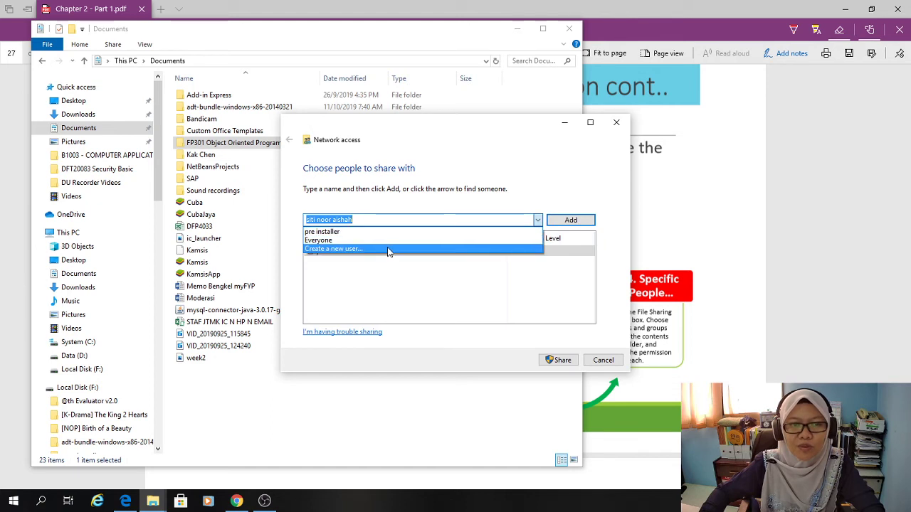
{"action": "left_click", "coordinate": [609, 364]}
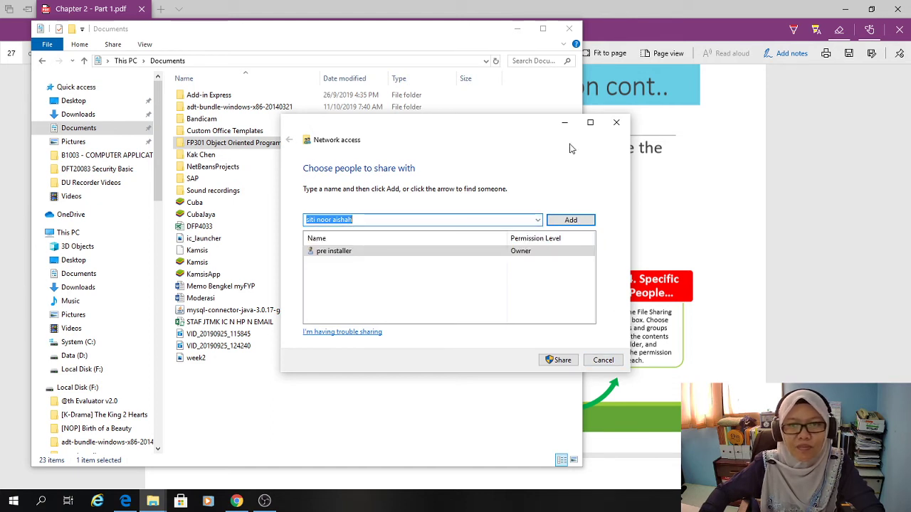
{"action": "left_click", "coordinate": [616, 123]}
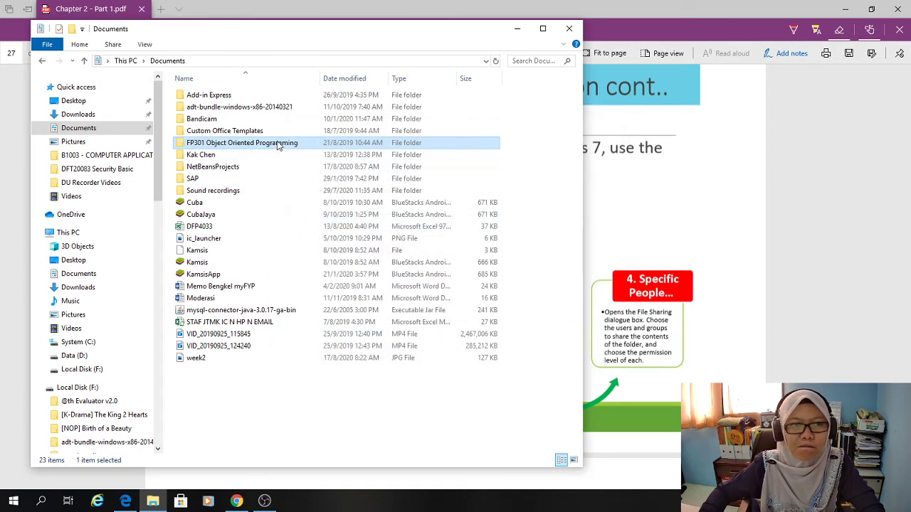
View the FP301 folder's Sharing tab in Properties, then close Properties.
{"action": "right_click", "coordinate": [278, 145]}
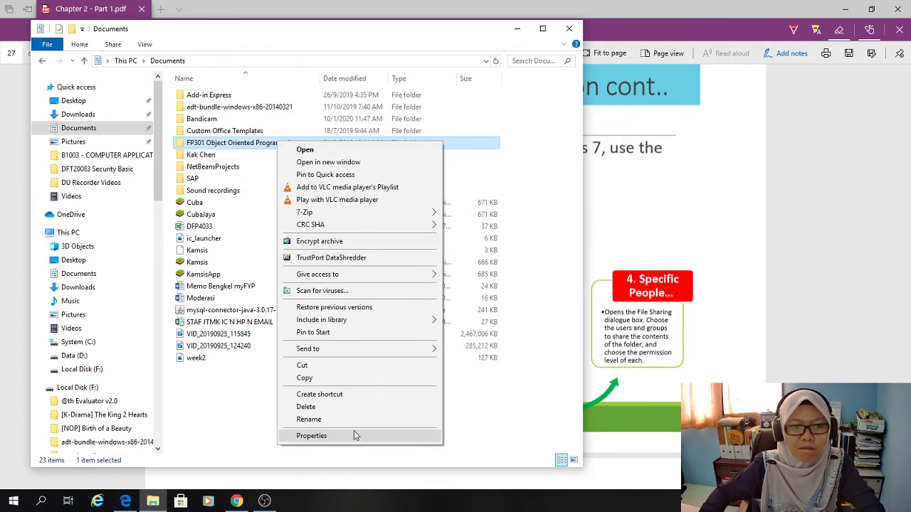
{"action": "left_click", "coordinate": [311, 436]}
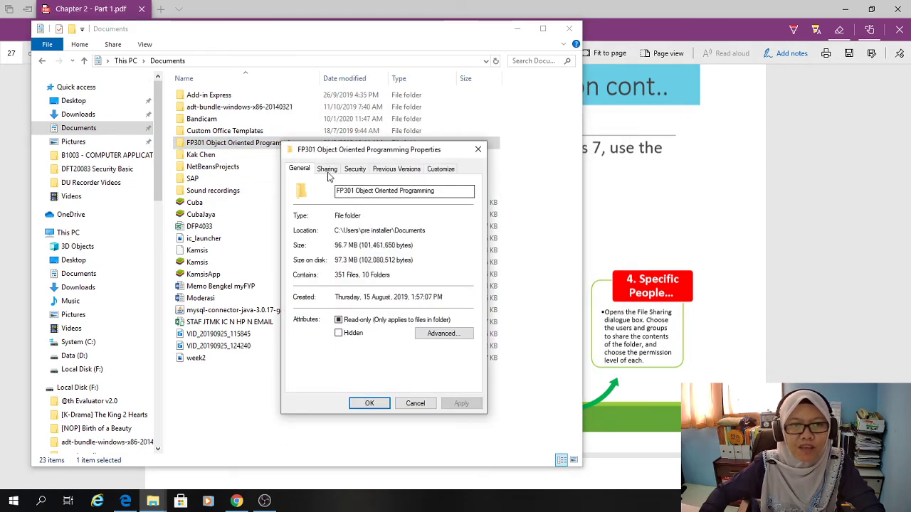
{"action": "left_click", "coordinate": [328, 171]}
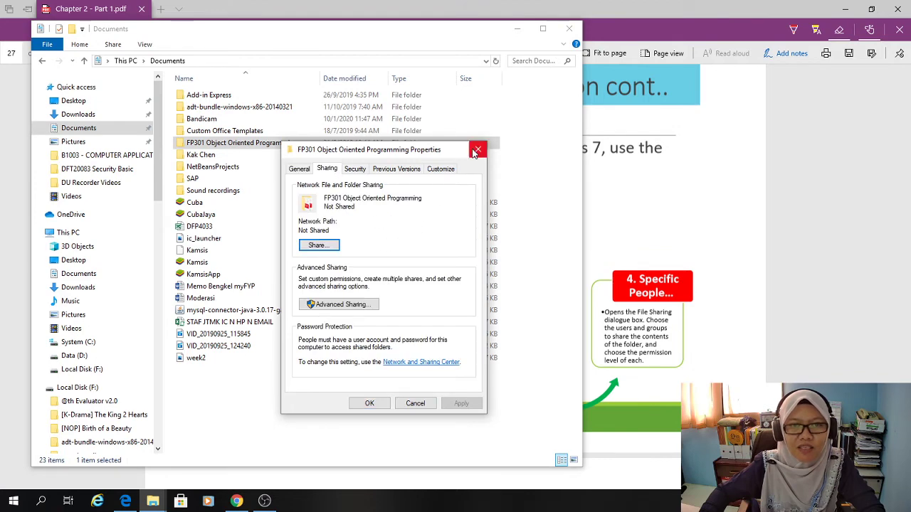
{"action": "left_click", "coordinate": [478, 149]}
Reopen the folder's Sharing tab, check and cancel Share..., then go to Advanced Sharing.
{"action": "right_click", "coordinate": [261, 147]}
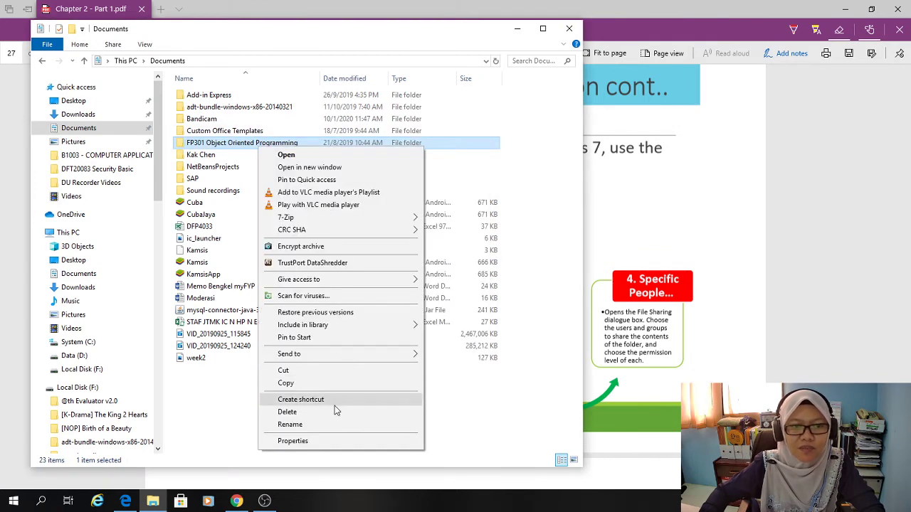
{"action": "left_click", "coordinate": [340, 438]}
{"action": "left_click", "coordinate": [308, 175]}
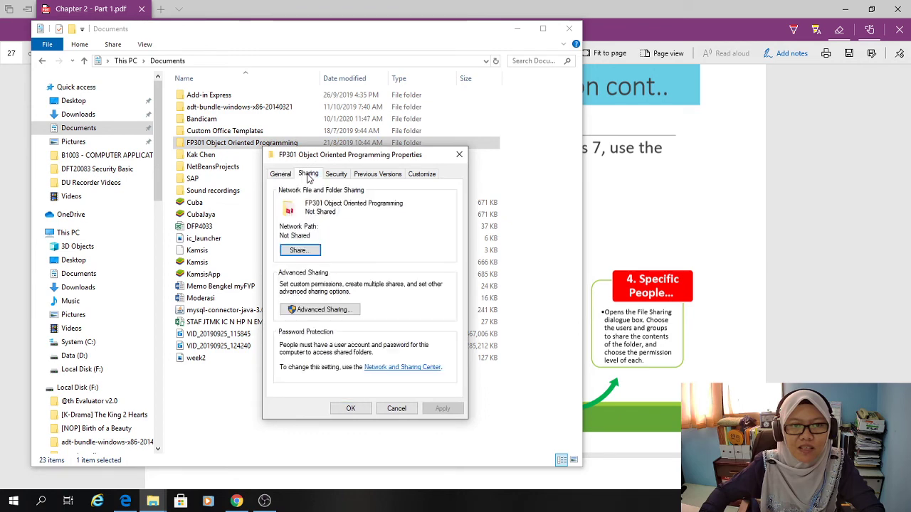
{"action": "left_click", "coordinate": [312, 252]}
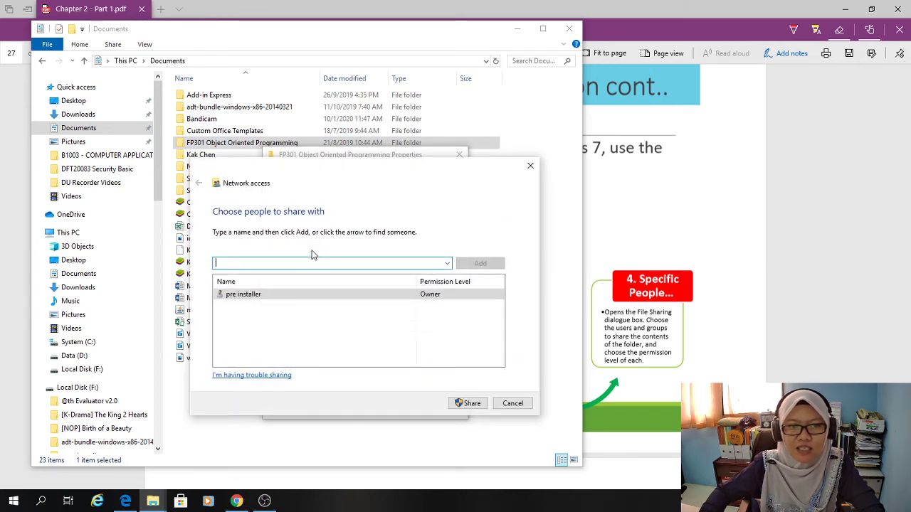
{"action": "left_click", "coordinate": [447, 263]}
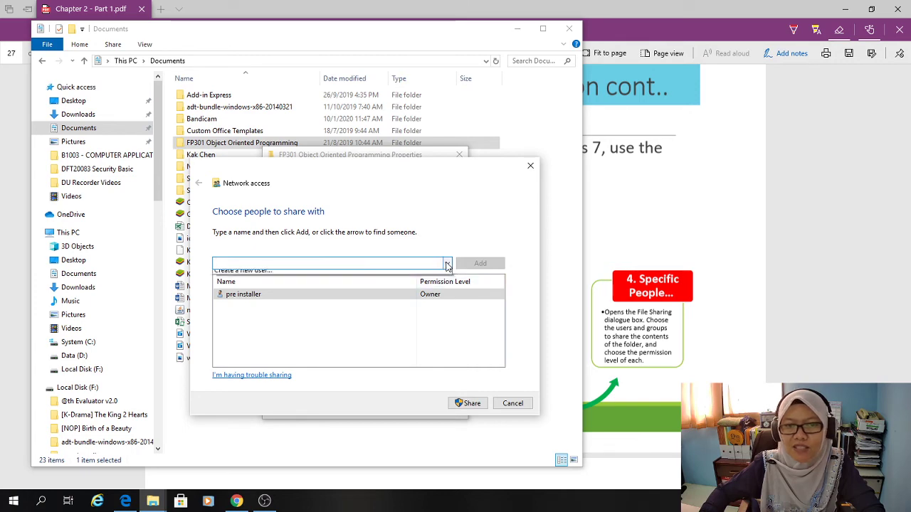
{"action": "left_click", "coordinate": [511, 406]}
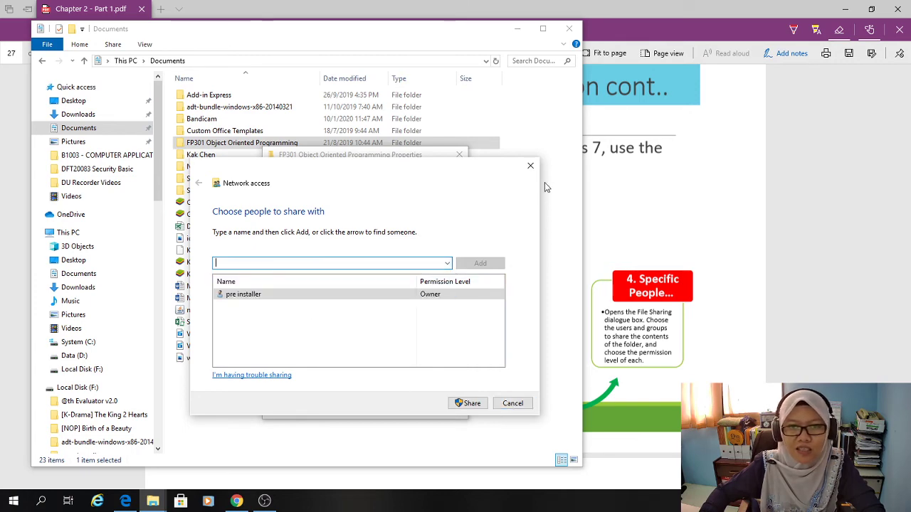
{"action": "left_click", "coordinate": [530, 166]}
{"action": "left_click", "coordinate": [343, 310]}
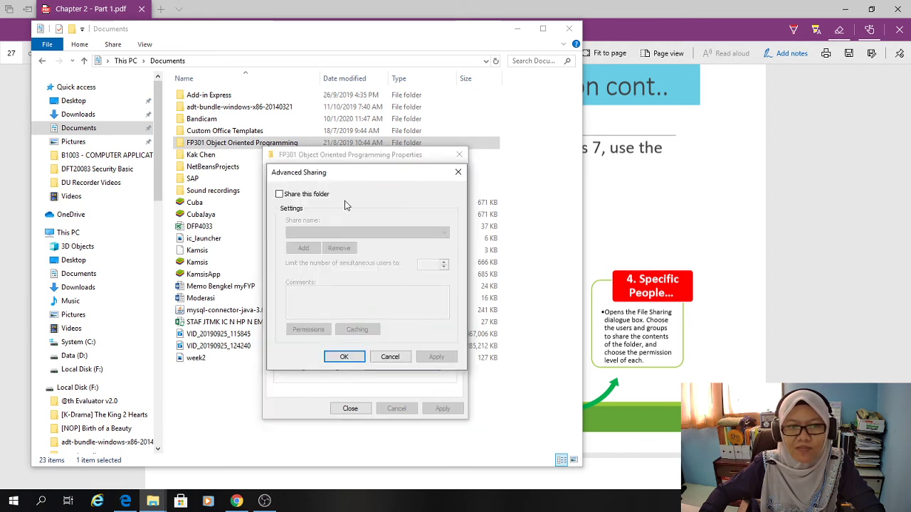
Tick 'Share this folder', then open Permissions and Add a user or group.
{"action": "left_click", "coordinate": [280, 194]}
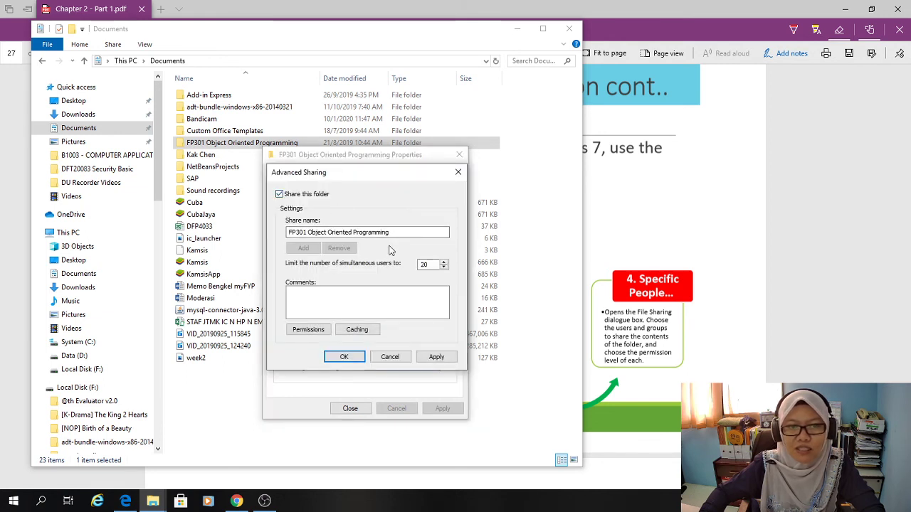
{"action": "left_click", "coordinate": [320, 331]}
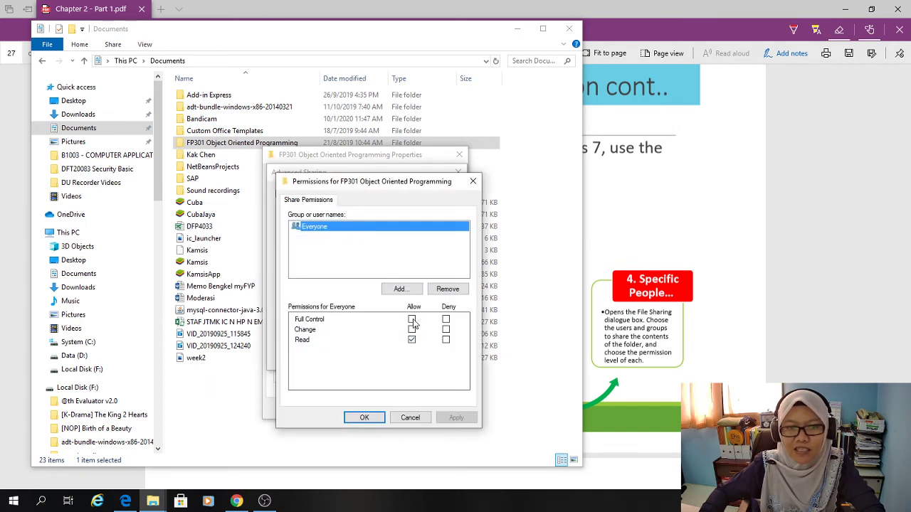
{"action": "left_click", "coordinate": [402, 290]}
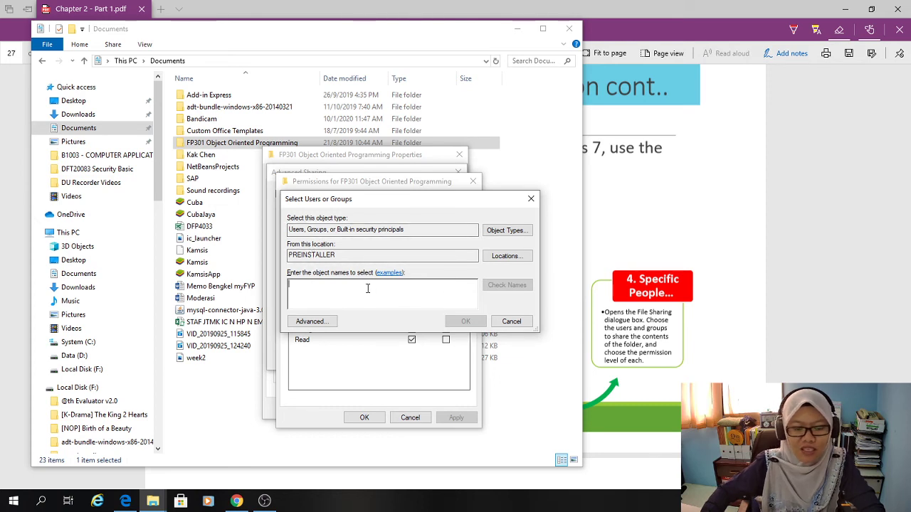
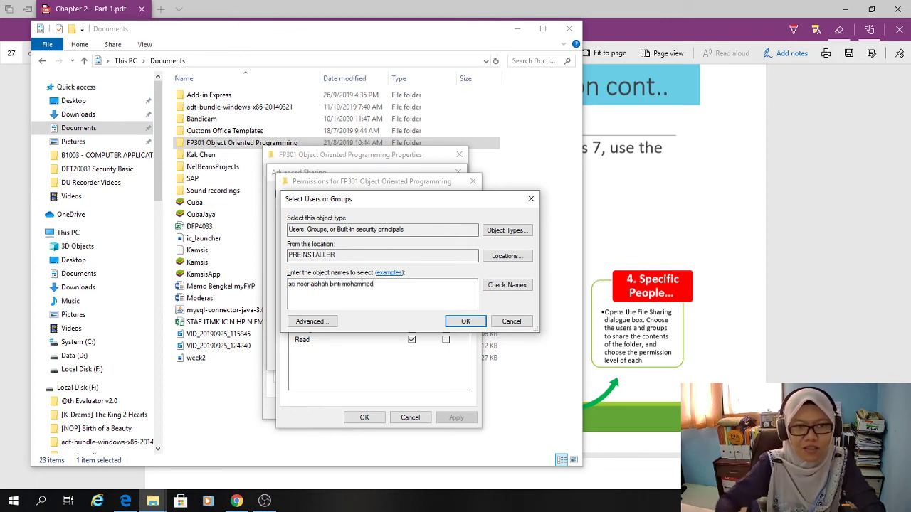
Enter a person's full name as the share user and check it; it isn't found.
{"action": "left_click", "coordinate": [511, 287]}
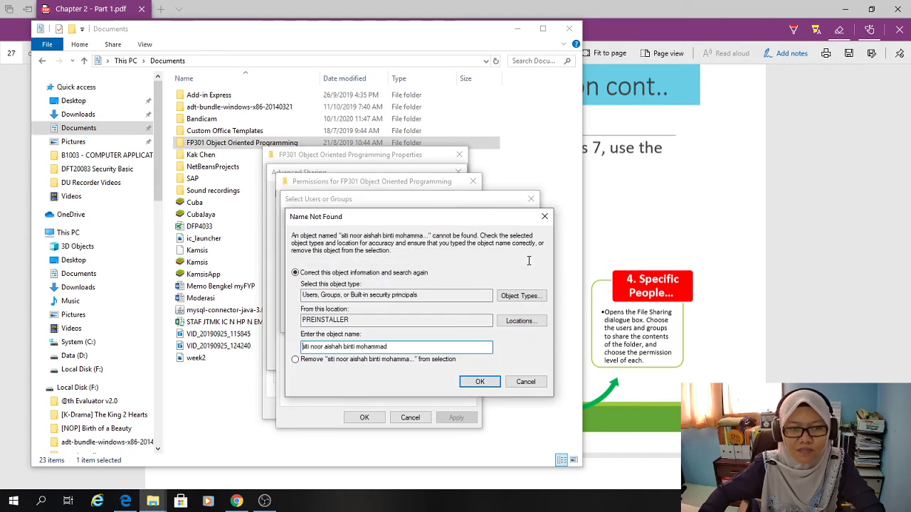
{"action": "left_click", "coordinate": [488, 383]}
Restrict object types to Groups, keep the location, and remove the unfound name from the selection.
{"action": "left_click", "coordinate": [511, 302]}
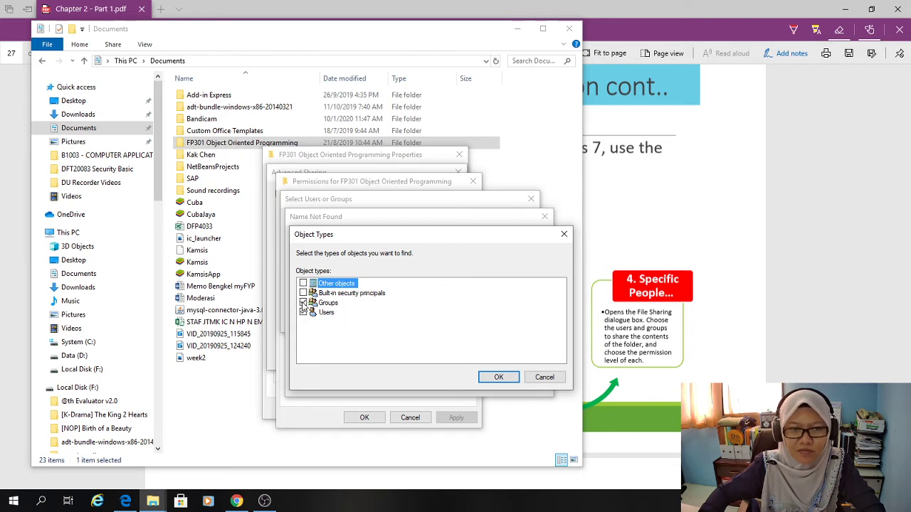
{"action": "left_click", "coordinate": [514, 380]}
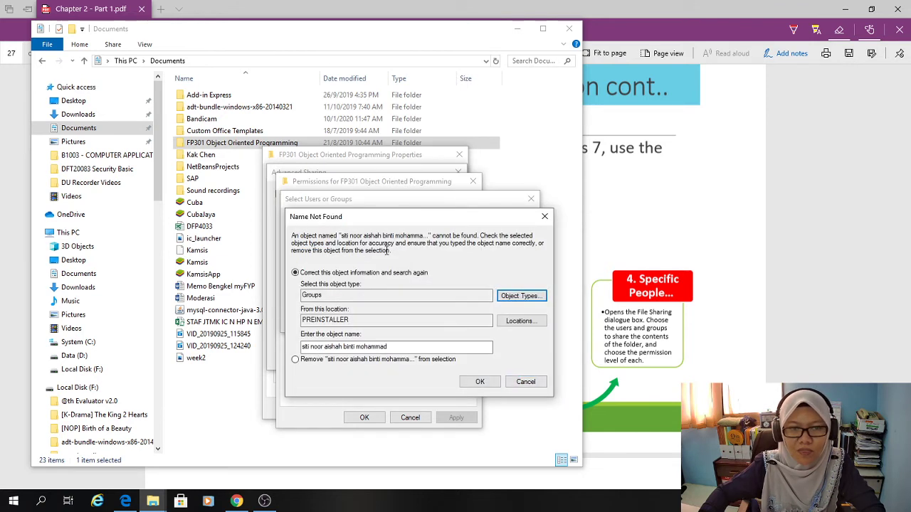
{"action": "left_click", "coordinate": [511, 321]}
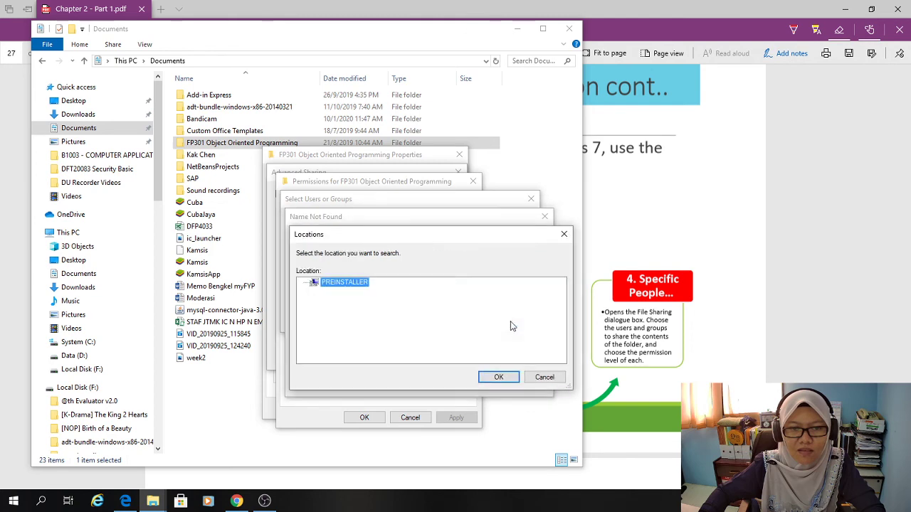
{"action": "left_click", "coordinate": [492, 376]}
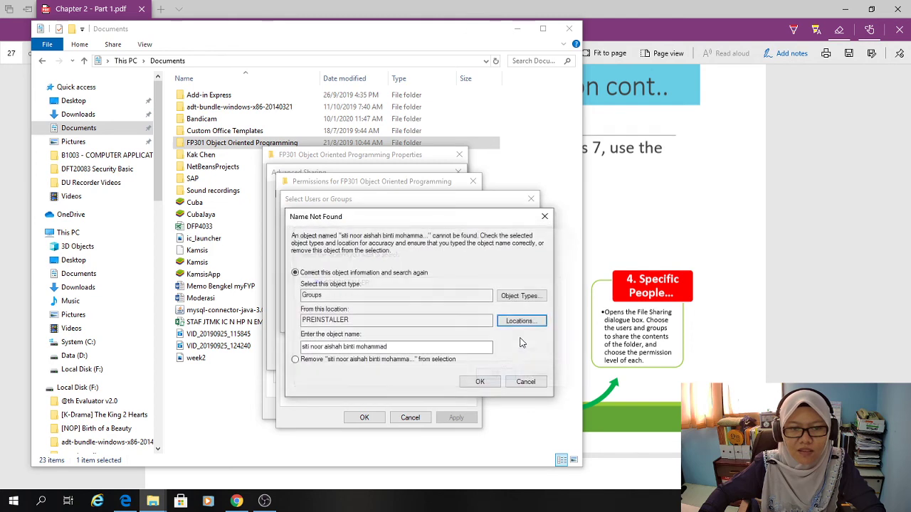
{"action": "left_click", "coordinate": [486, 384]}
{"action": "left_click", "coordinate": [295, 360]}
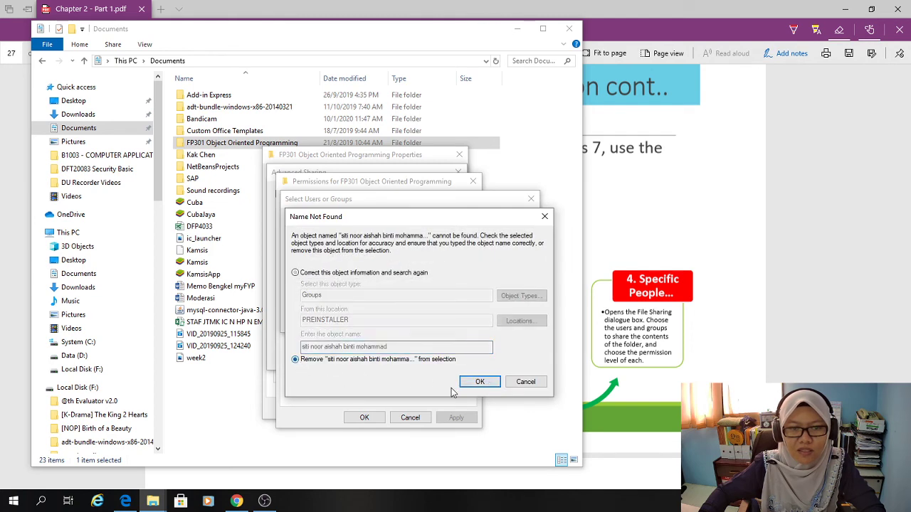
{"action": "left_click", "coordinate": [479, 381]}
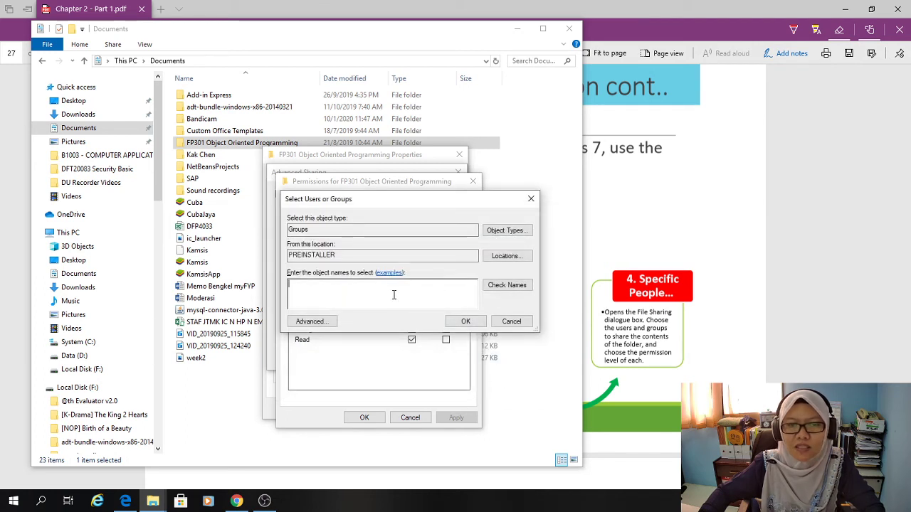
Type a partial user name, list all groups via Advanced > Find Now, then cancel the picker.
{"action": "type", "text": "noor"}
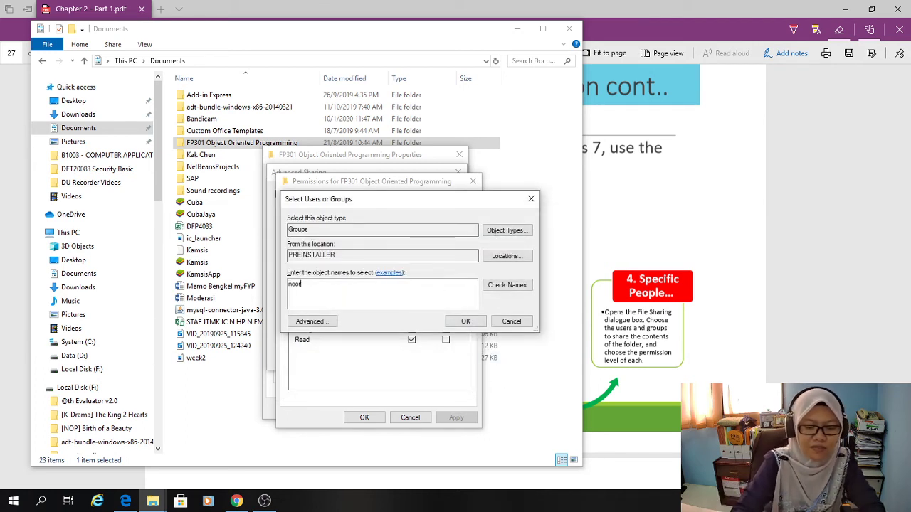
{"action": "left_click", "coordinate": [507, 255]}
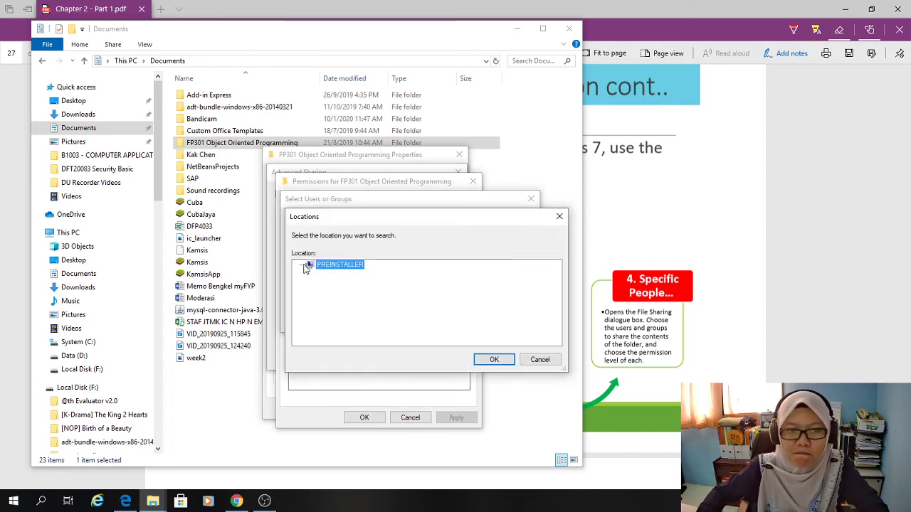
{"action": "left_click", "coordinate": [539, 360]}
{"action": "left_click", "coordinate": [314, 324]}
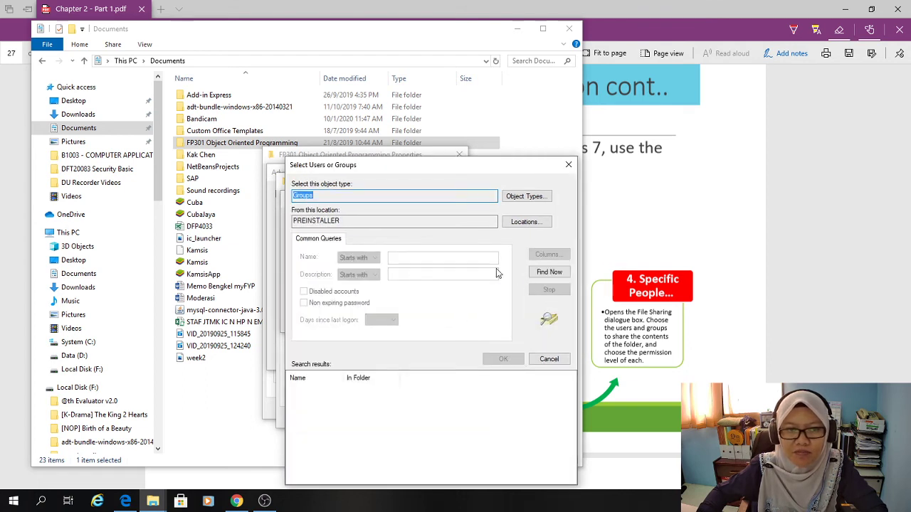
{"action": "left_click", "coordinate": [549, 274]}
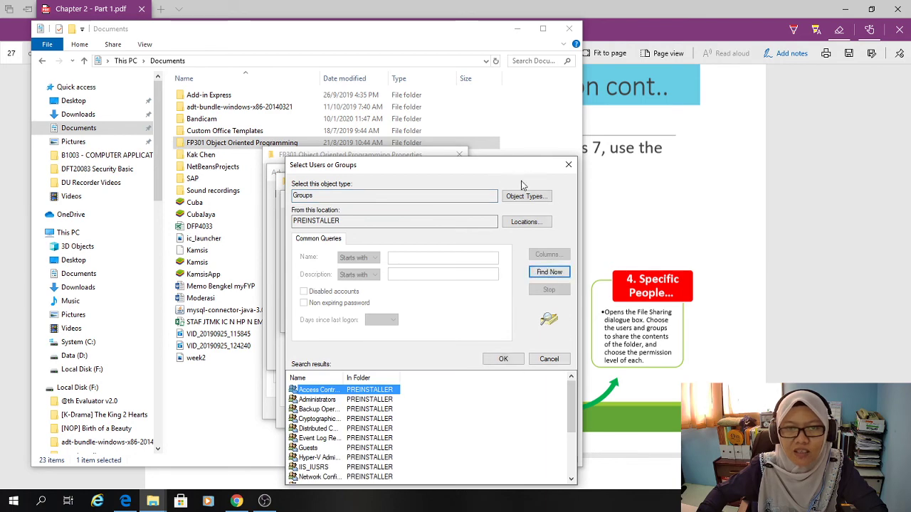
{"action": "left_click", "coordinate": [567, 167]}
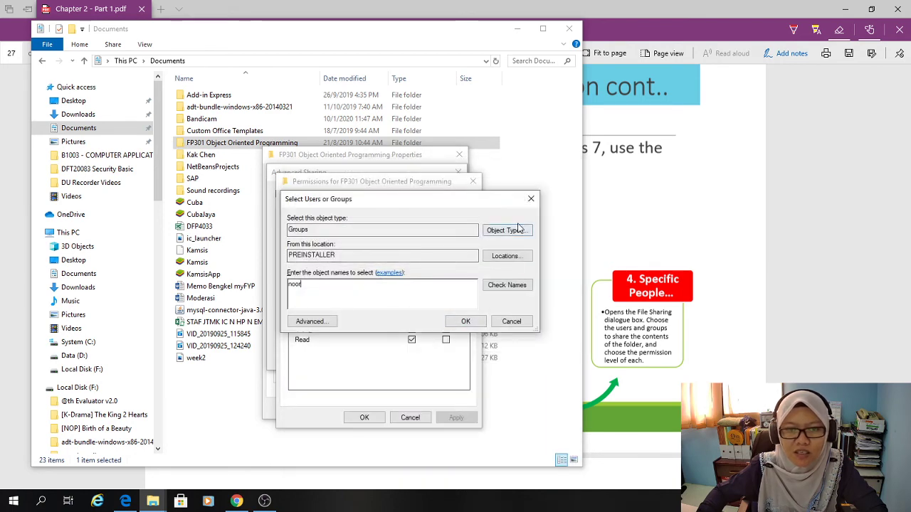
{"action": "left_click", "coordinate": [532, 200]}
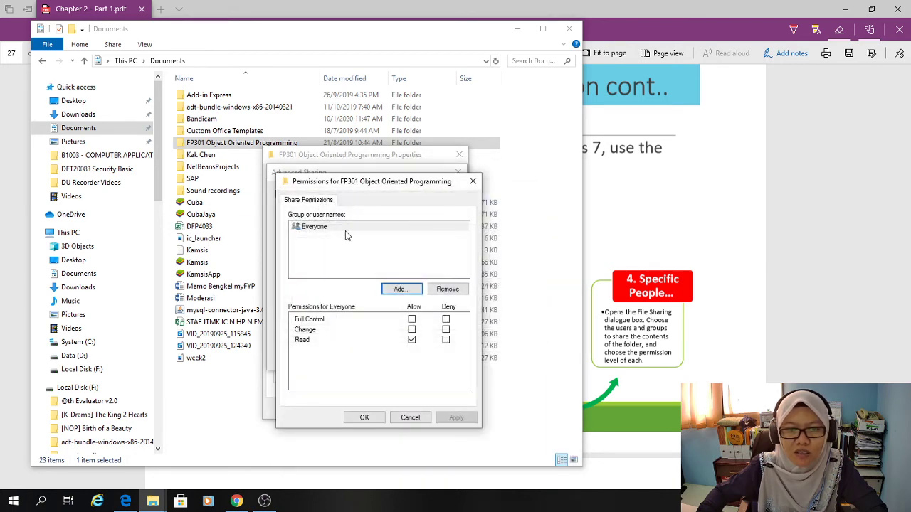
Include users and built-in security principals in Object Types and list all accounts with Find Now.
{"action": "left_click", "coordinate": [404, 290]}
{"action": "left_click", "coordinate": [313, 323]}
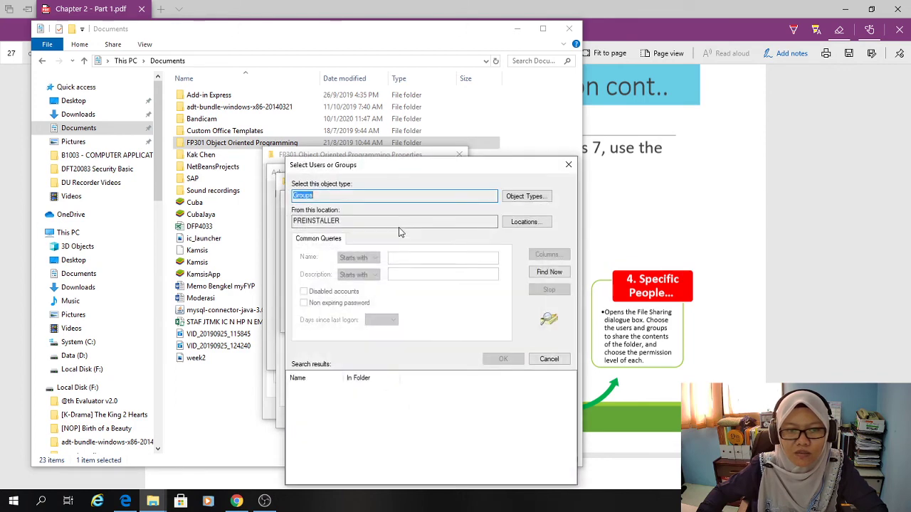
{"action": "left_click_drag", "start_coordinate": [492, 166], "coordinate": [498, 67]}
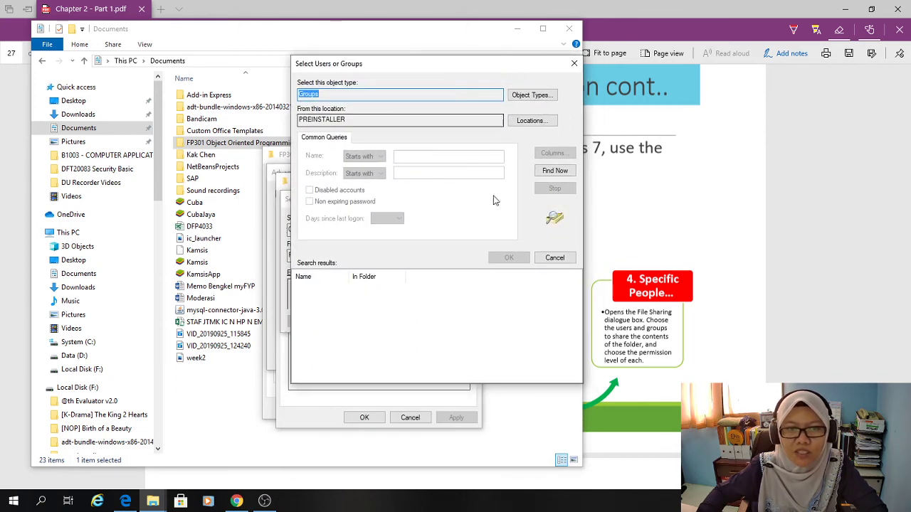
{"action": "left_click", "coordinate": [531, 94]}
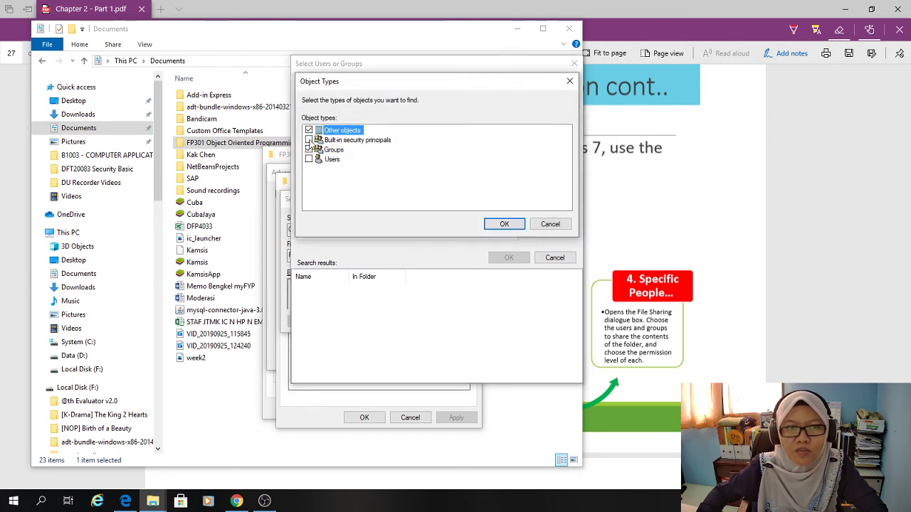
{"action": "left_click", "coordinate": [504, 225]}
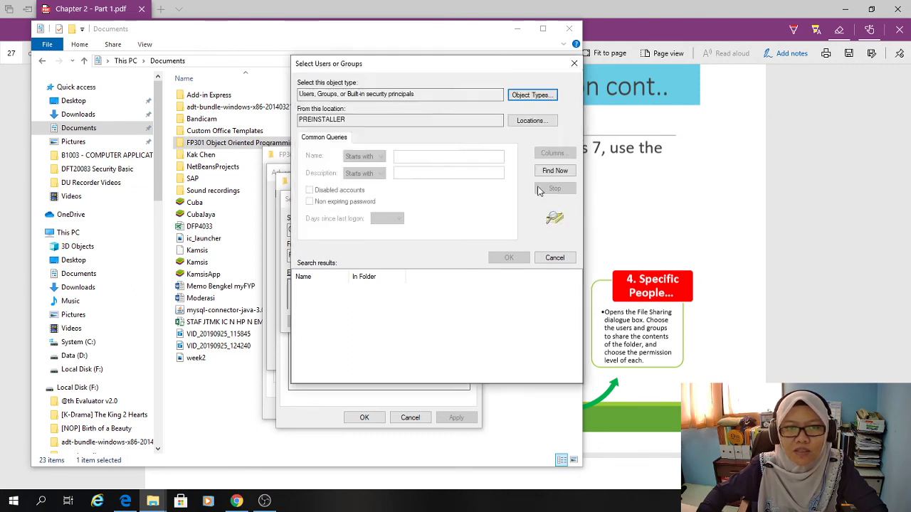
{"action": "left_click", "coordinate": [522, 122]}
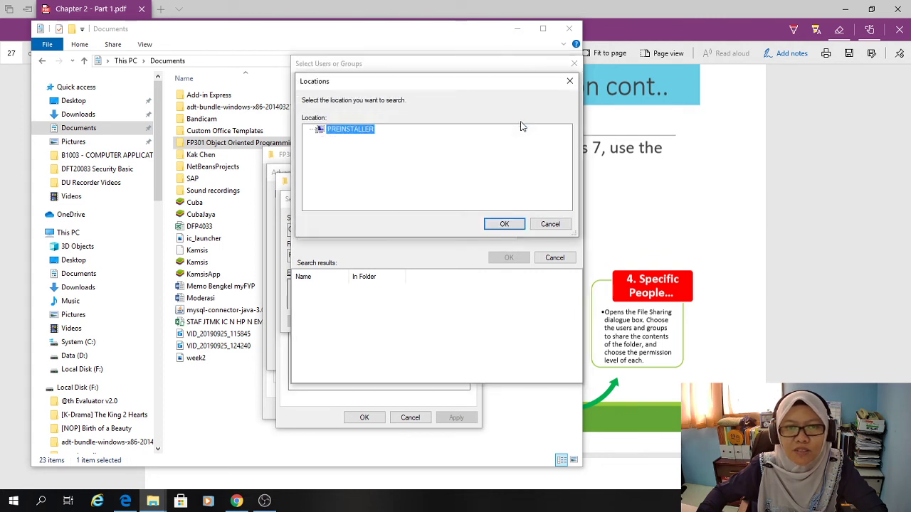
{"action": "left_click", "coordinate": [512, 225]}
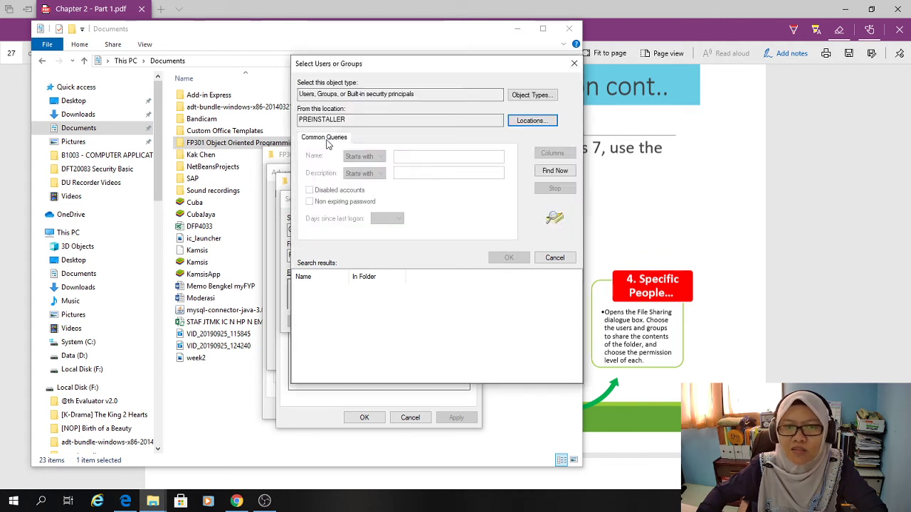
{"action": "left_click", "coordinate": [554, 171]}
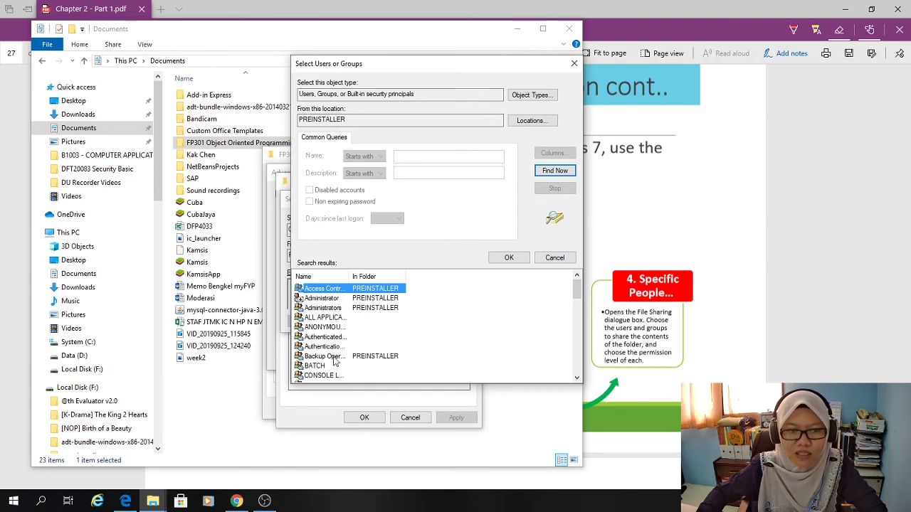
{"action": "left_click_drag", "start_coordinate": [578, 294], "coordinate": [578, 367]}
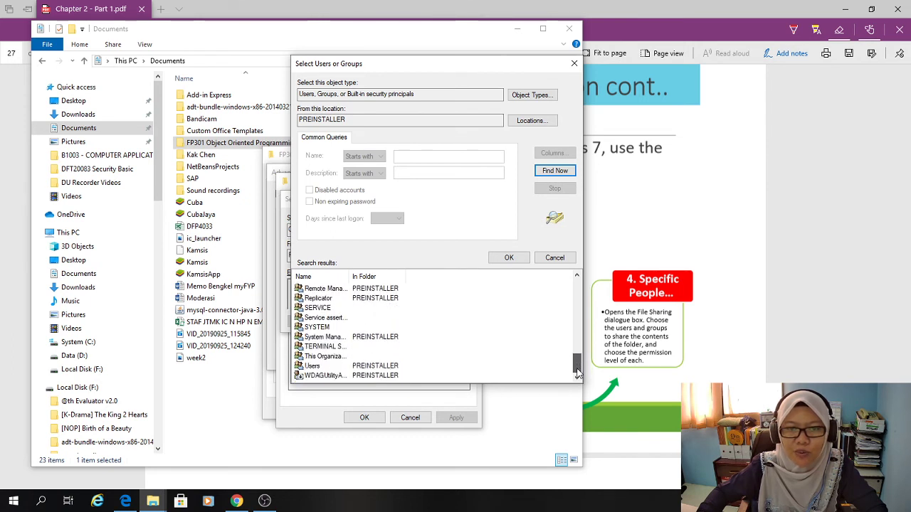
{"action": "left_click_drag", "start_coordinate": [578, 371], "coordinate": [591, 286]}
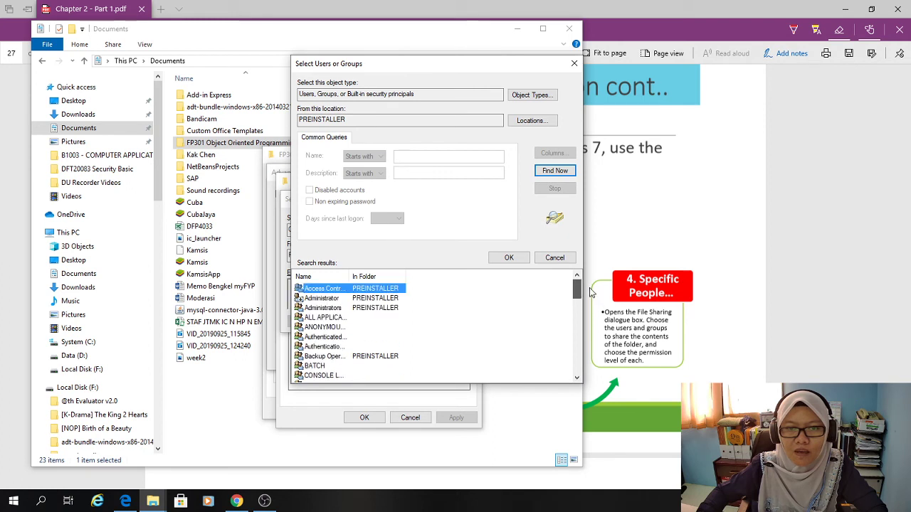
{"action": "left_click", "coordinate": [486, 346]}
Close the picker, Permissions, Advanced Sharing and Properties without changes, and minimize Explorer.
{"action": "left_click", "coordinate": [574, 66]}
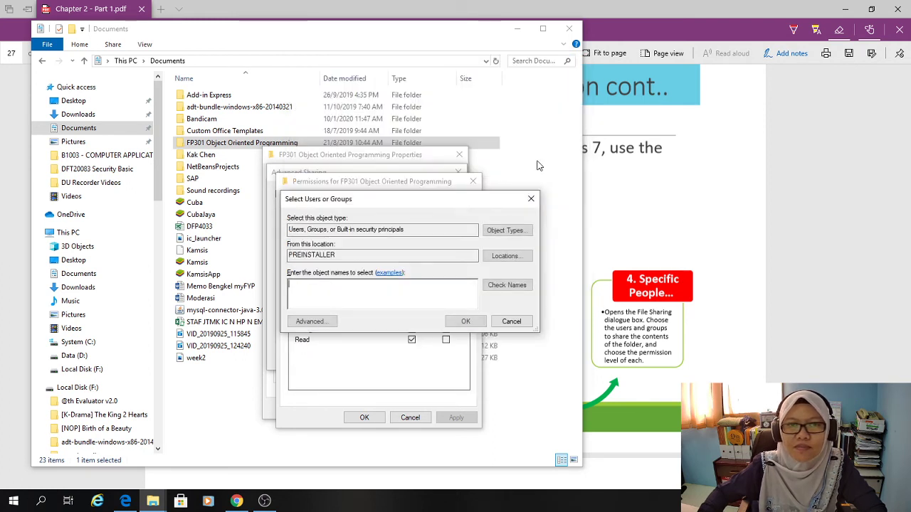
{"action": "left_click", "coordinate": [531, 197]}
{"action": "left_click", "coordinate": [474, 183]}
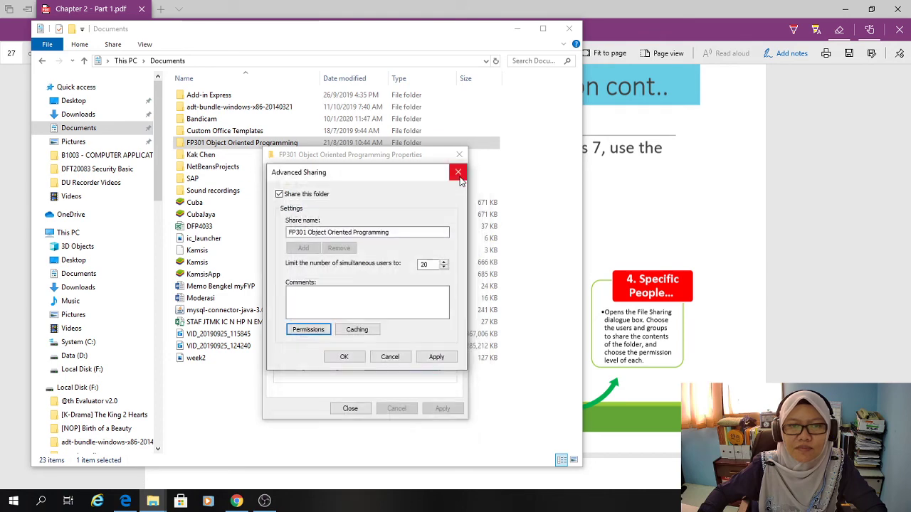
{"action": "left_click", "coordinate": [458, 172]}
{"action": "left_click", "coordinate": [459, 154]}
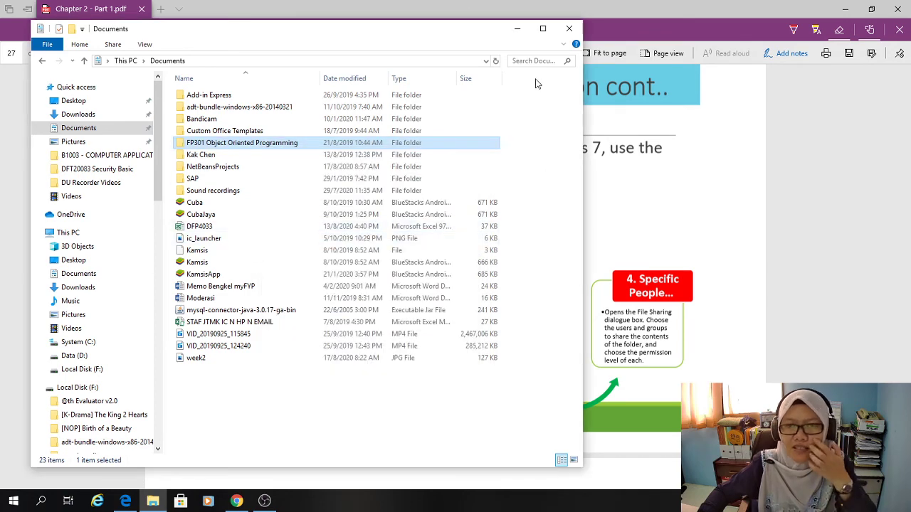
{"action": "left_click", "coordinate": [518, 29]}
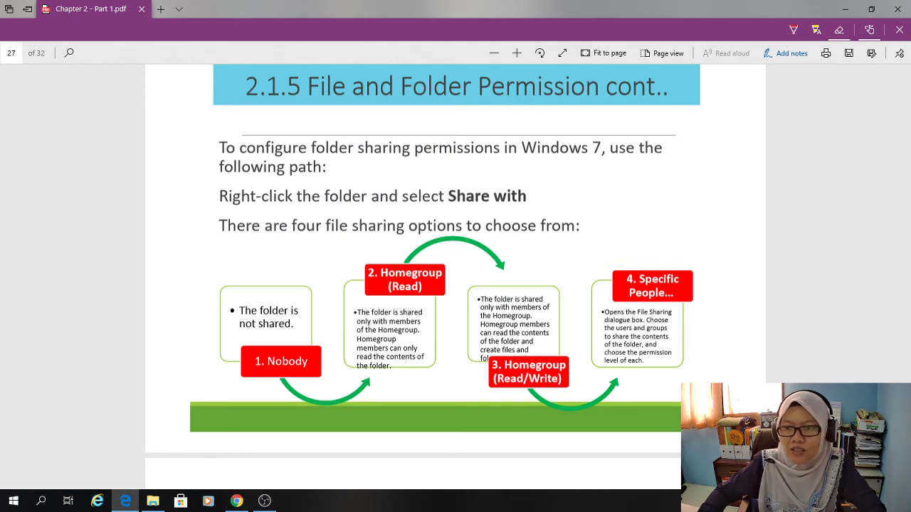
Page the Chapter 2 - Part 1.pdf slides forward to the FAT32 limitations and NTFS conversion page.
{"action": "key", "text": "Page_Down"}
{"action": "key", "text": "Page_Up"}
{"action": "key", "text": "Page_Down"}
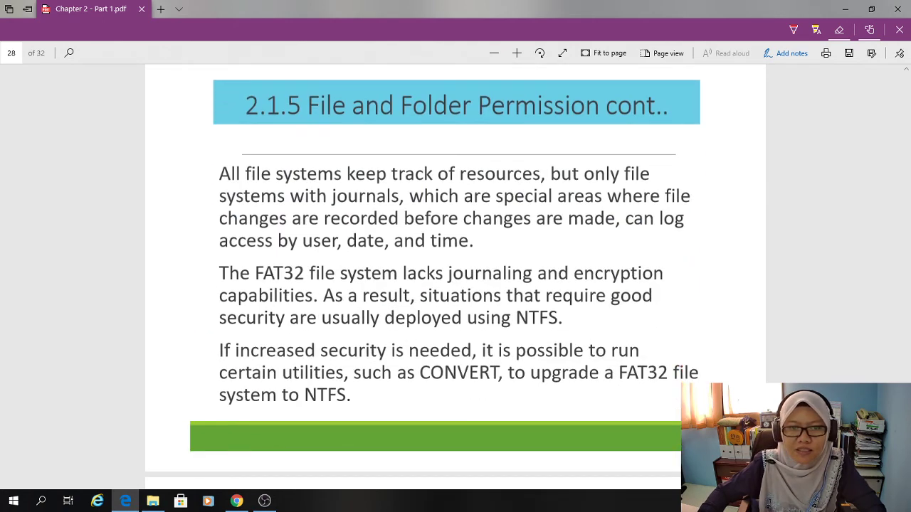
{"action": "key", "text": "Page_Down"}
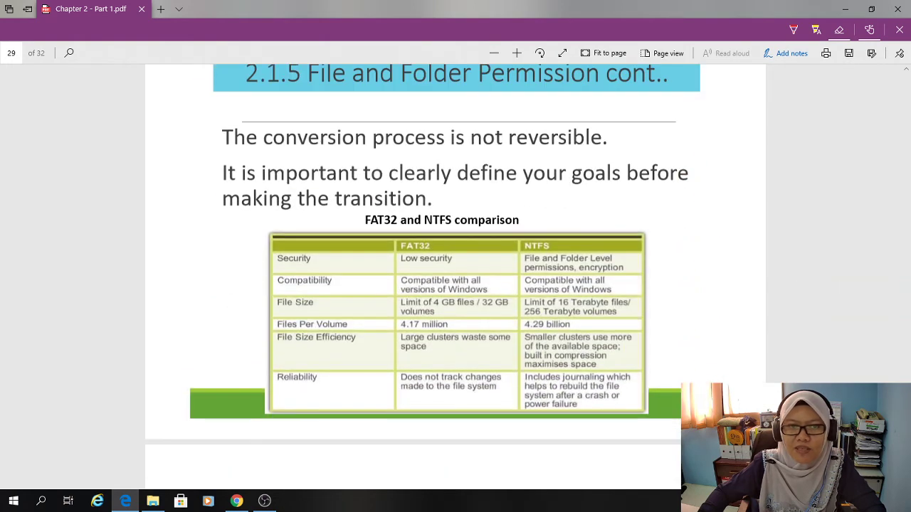